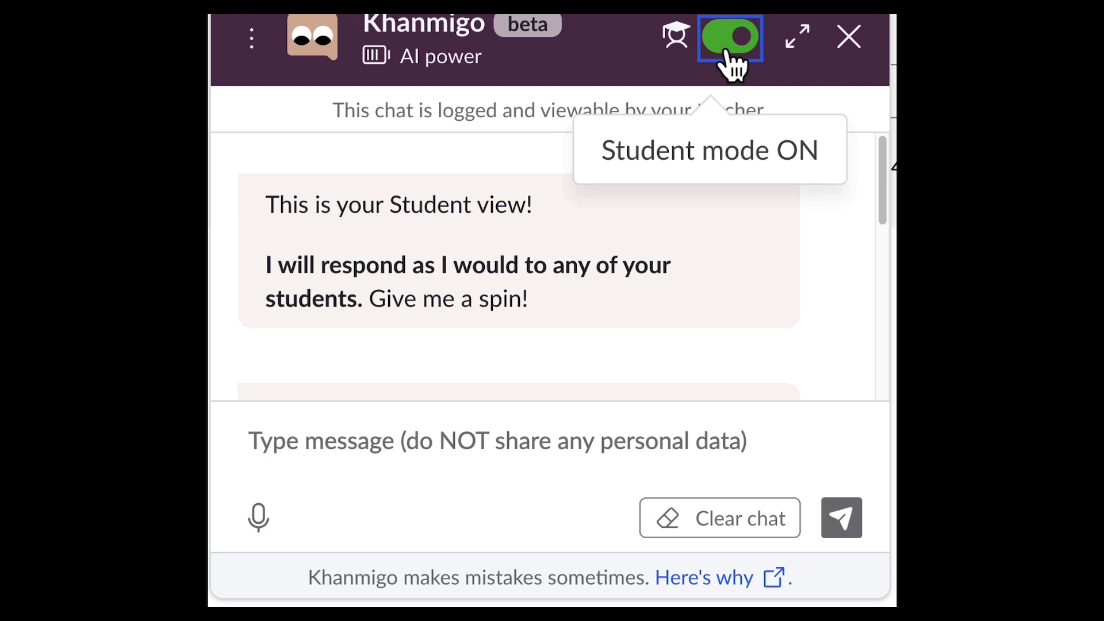
# Switch Khanmigo's student mode off to return to the teaching-assistant welcome panel.
pyautogui.click(730, 37)
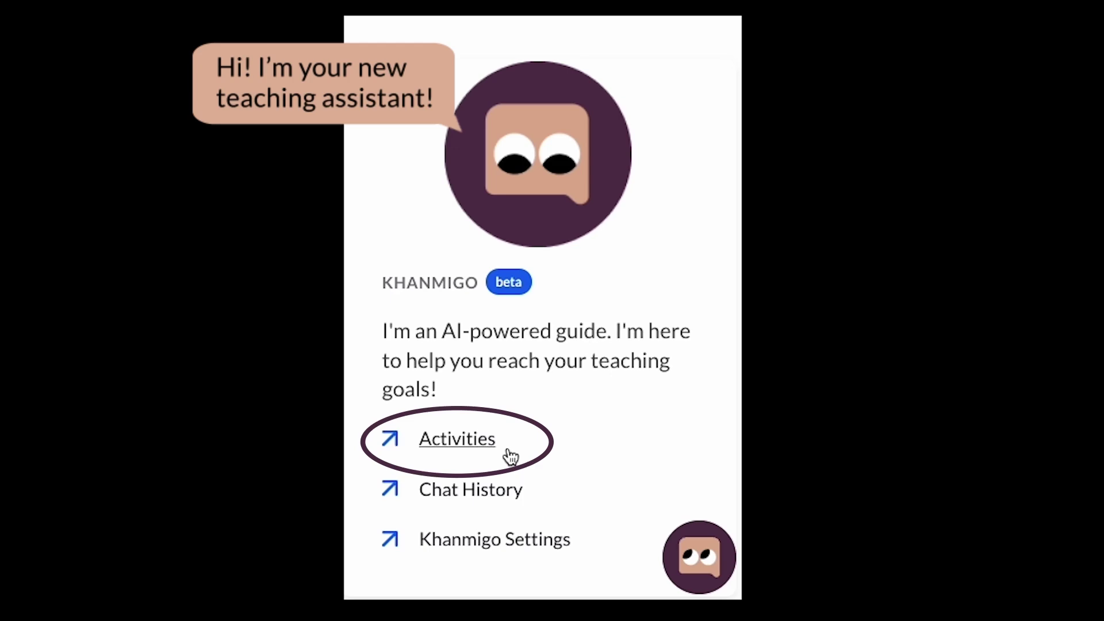
# Open the full Activities list and choose 'Write exit ticket questions'.
pyautogui.click(511, 456)
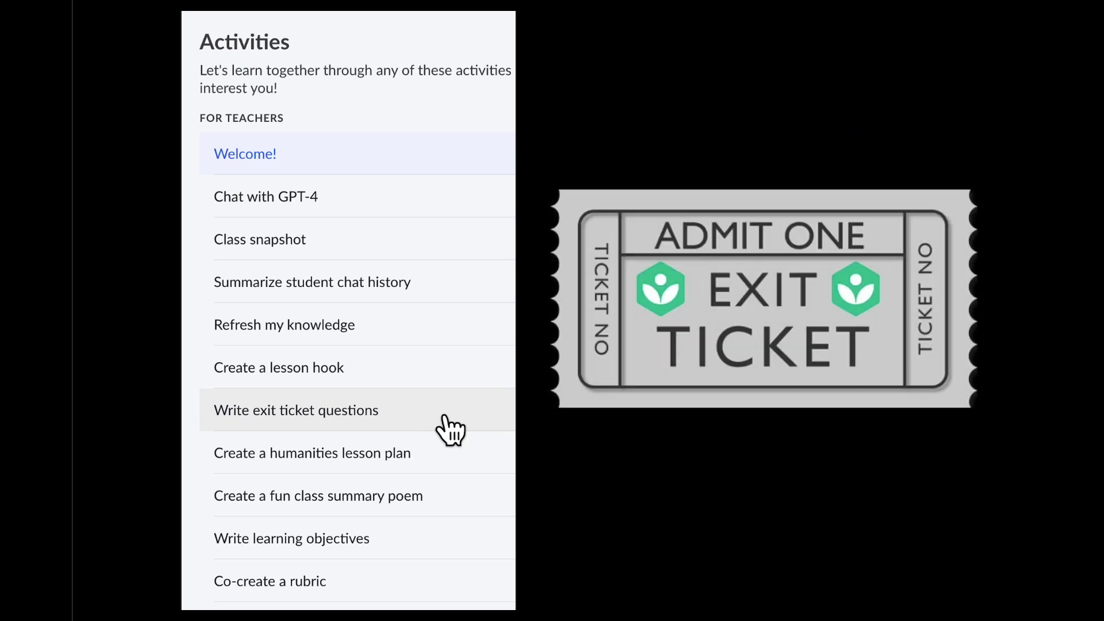
pyautogui.click(449, 428)
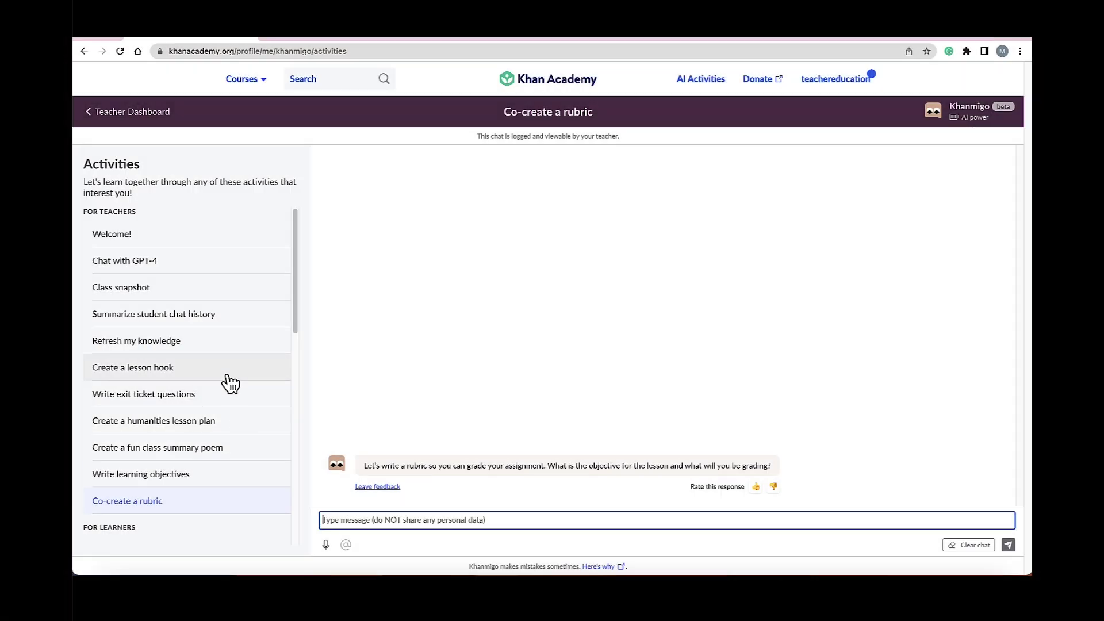
# Start 'Create a lesson hook', send a greeting, and paste the Act 3 Romeo and Juliet hook request.
pyautogui.click(229, 373)
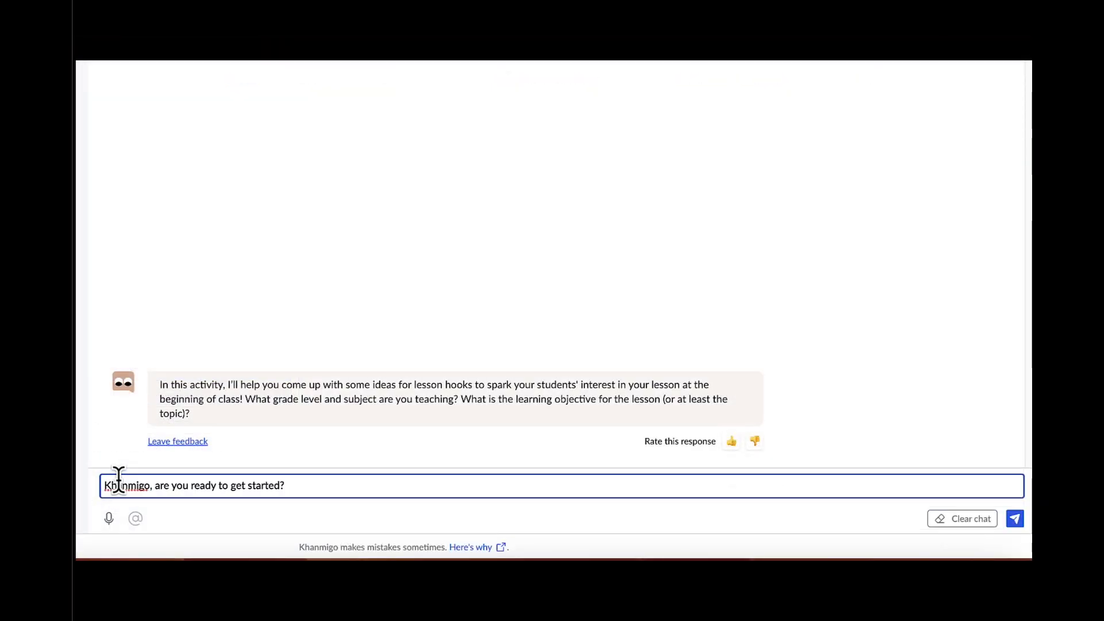
pyautogui.press('Return')
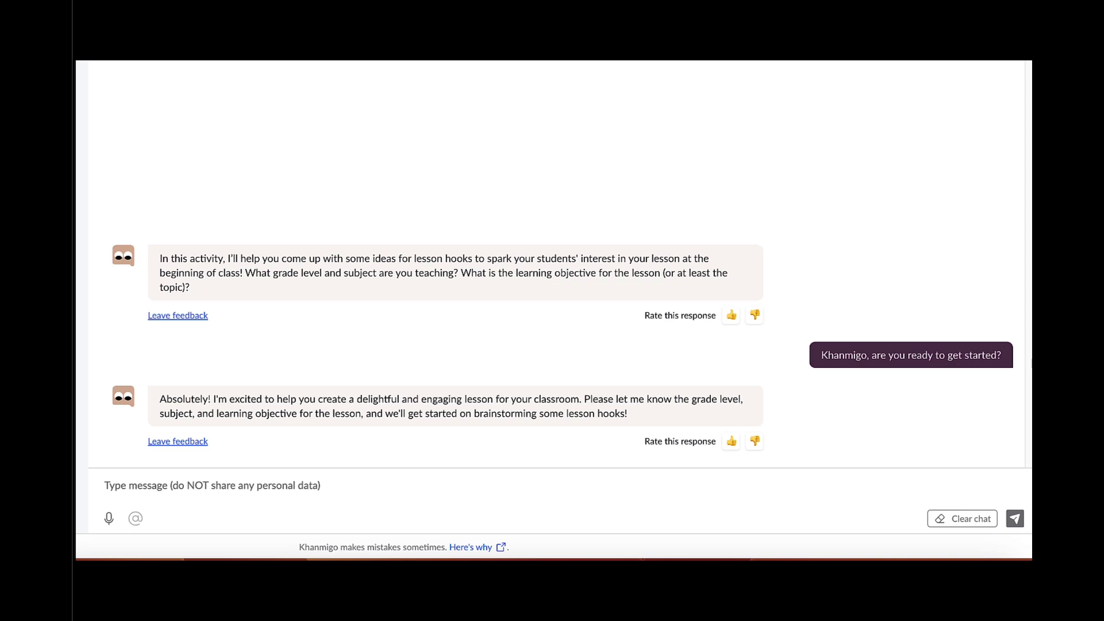
pyautogui.click(116, 486)
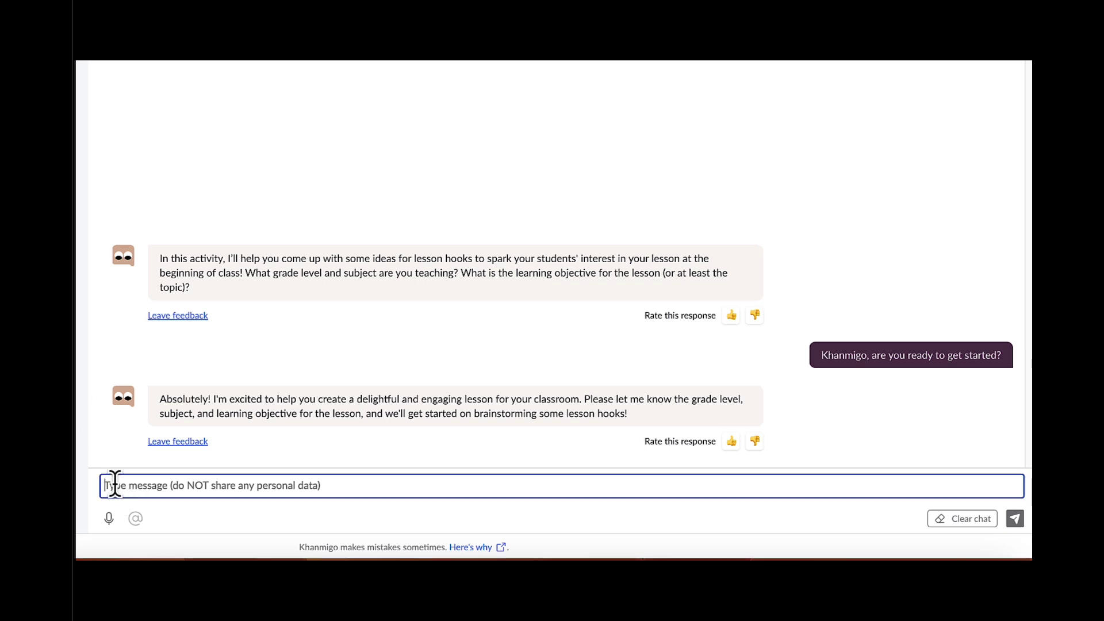
pyautogui.write('Khanmigo, can you help me come up with a creative lesson hook for Act 3 of Romeo and Juliet for my 9th grade English class?')
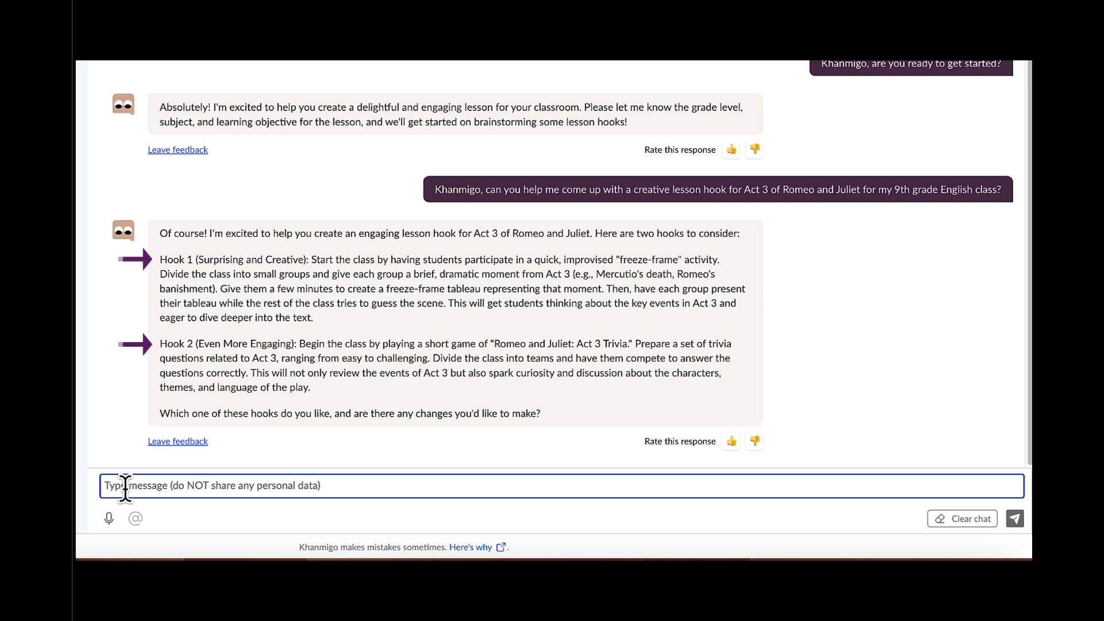
pyautogui.write("Can you give me a funny hook, my students aren't easily engaged!")
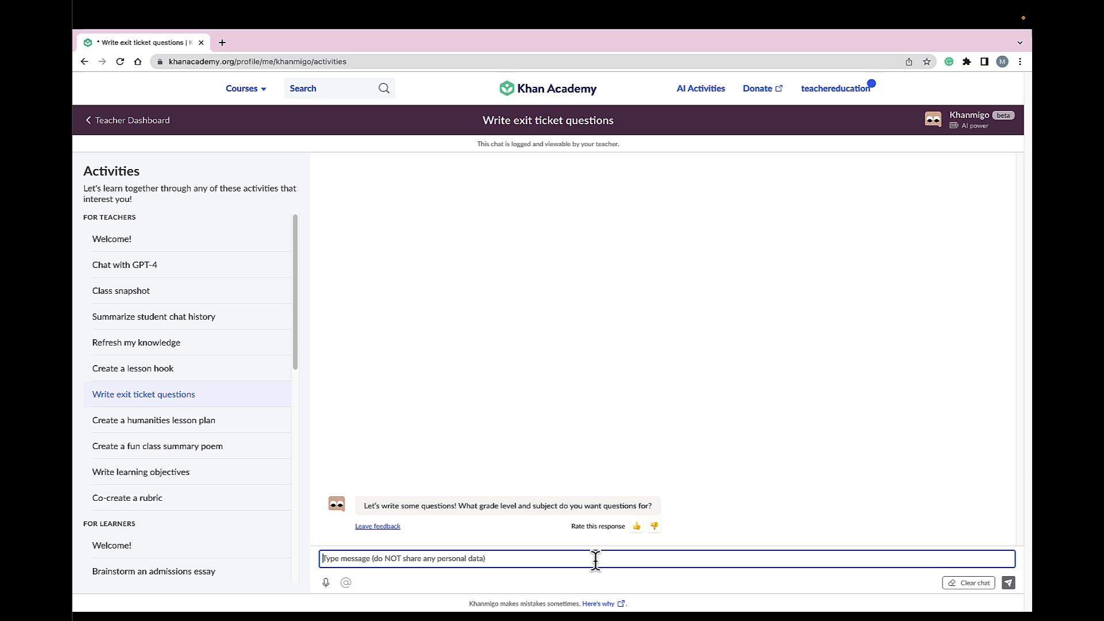
pyautogui.write('Can you give me an exit ticket for my 9th grade students that summarizes Act 3 of Romeo and Juliet?')
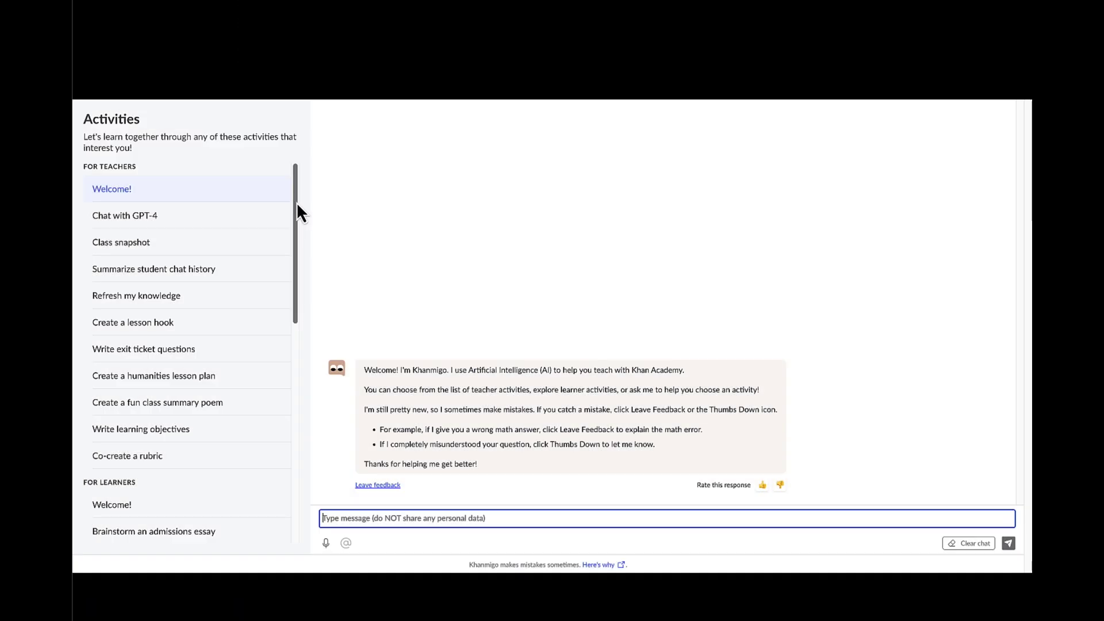
pyautogui.scroll(-3, 296, 202)
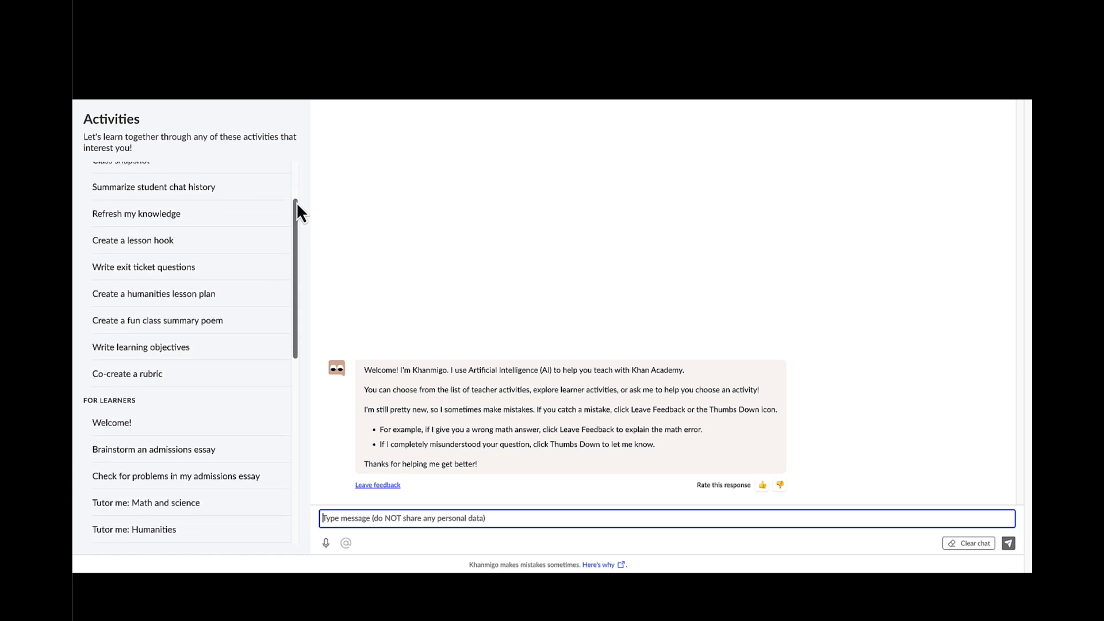
pyautogui.scroll(-3, 296, 202)
pyautogui.scroll(-2, 296, 202)
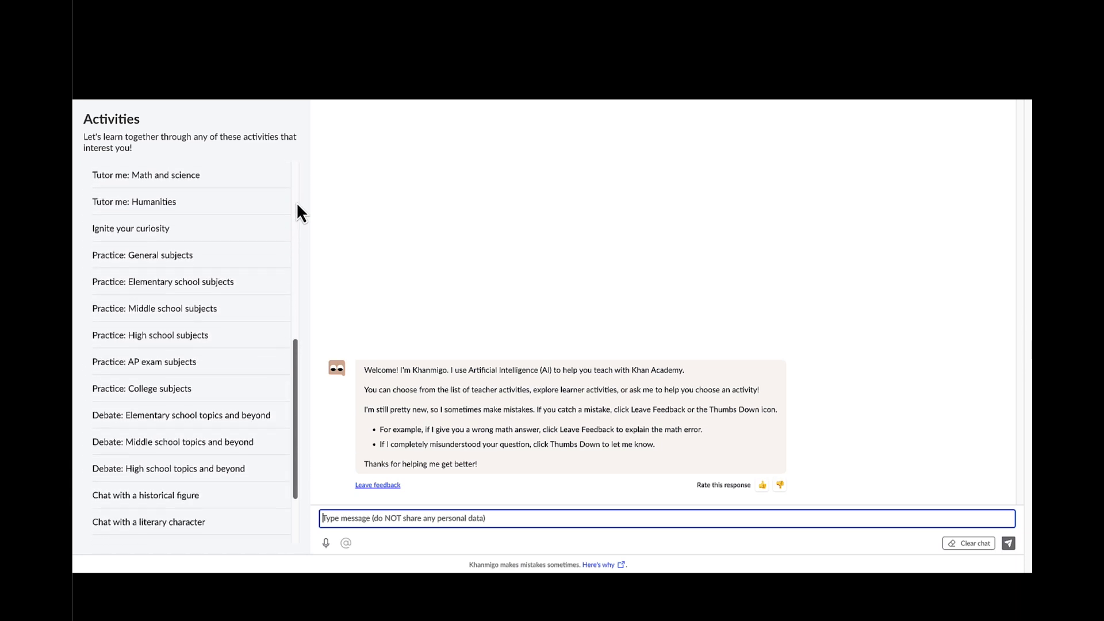
pyautogui.scroll(-2, 295, 202)
pyautogui.scroll(-2, 296, 202)
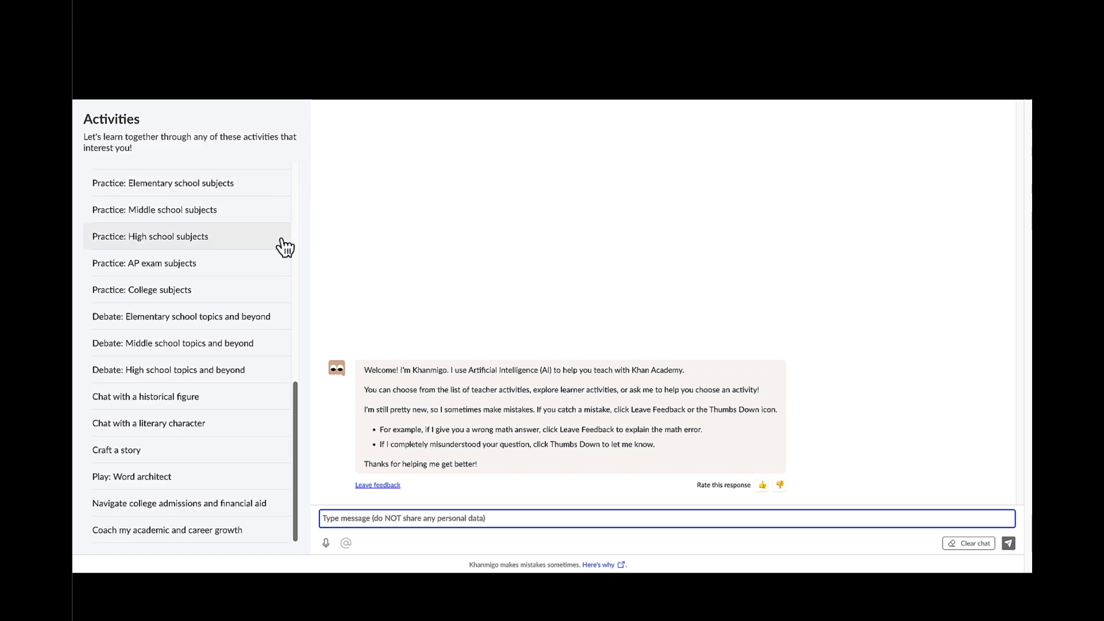
# Start a historical-figure chat with William Shakespeare and ask why the friar didn't intervene.
pyautogui.click(249, 408)
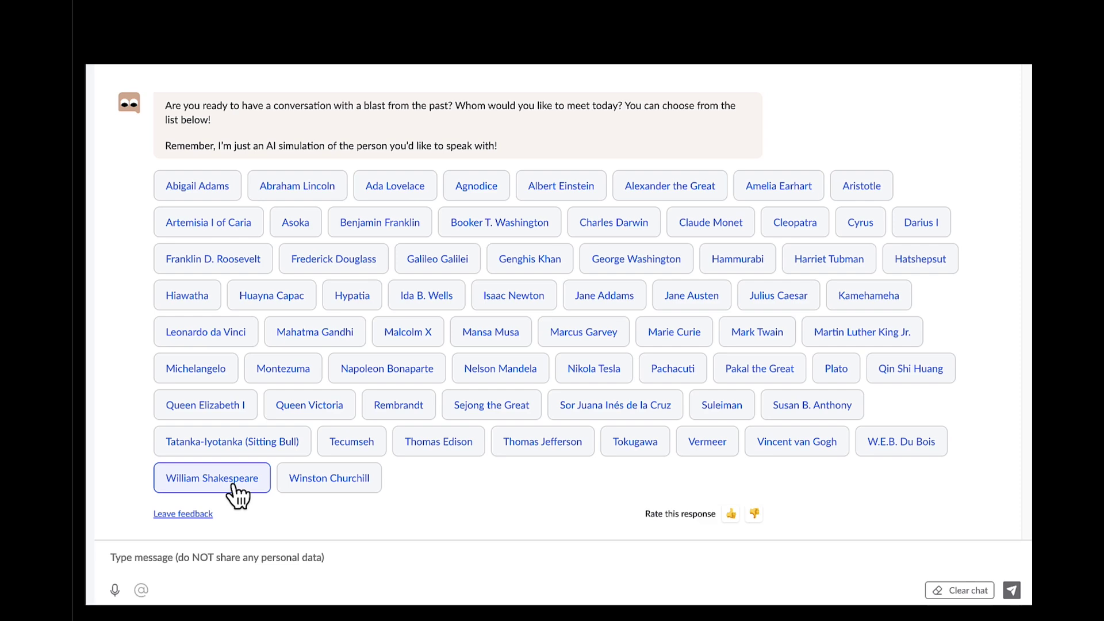
pyautogui.click(239, 492)
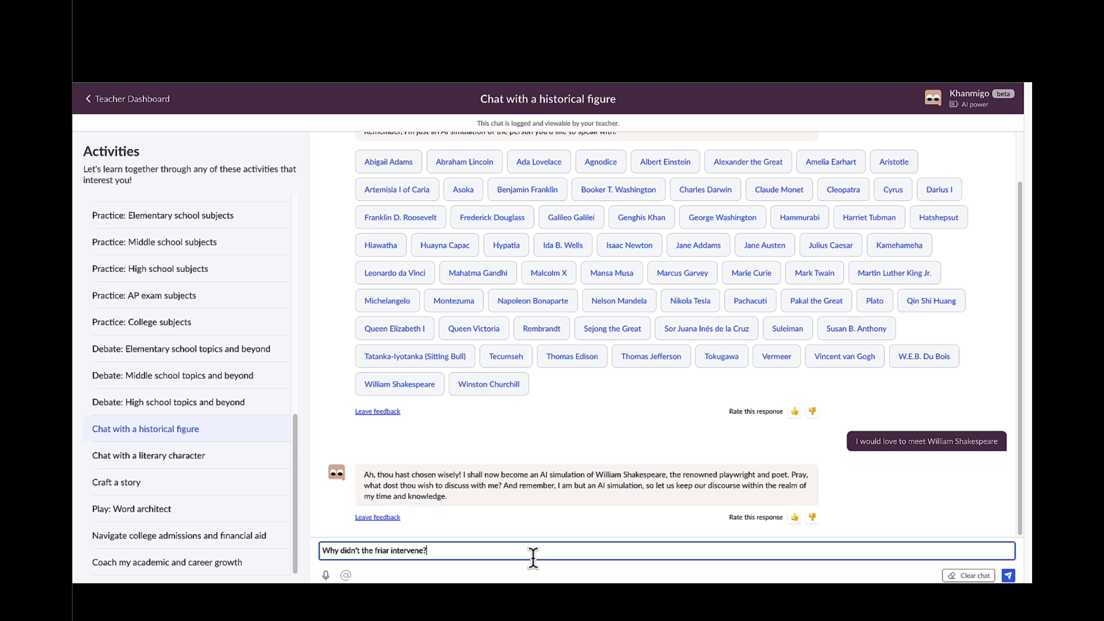
pyautogui.click(1007, 575)
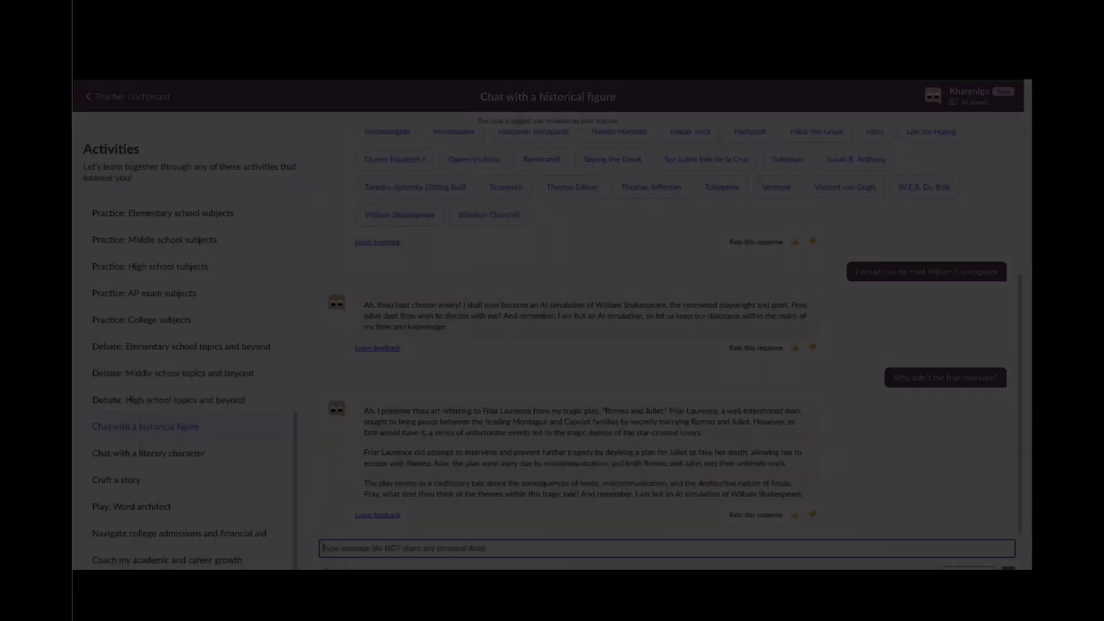